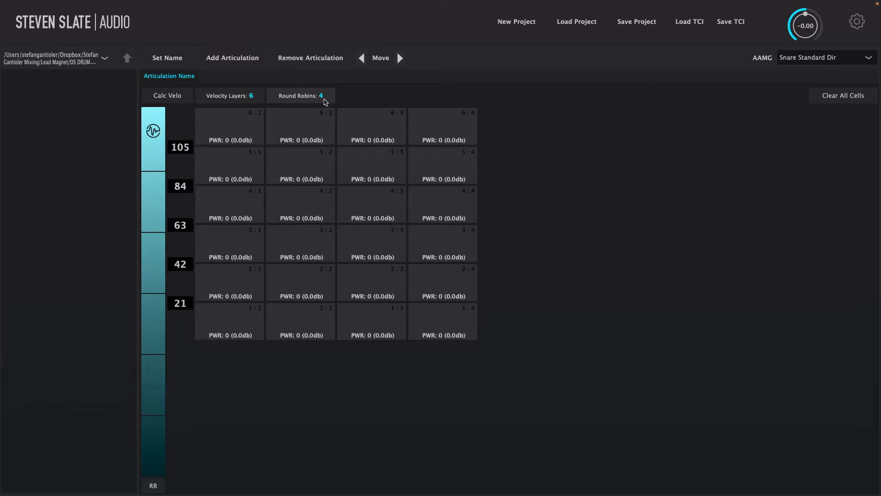
Set the articulation's grid to 4 velocity layers and 5 round robins
double_click(233, 95)
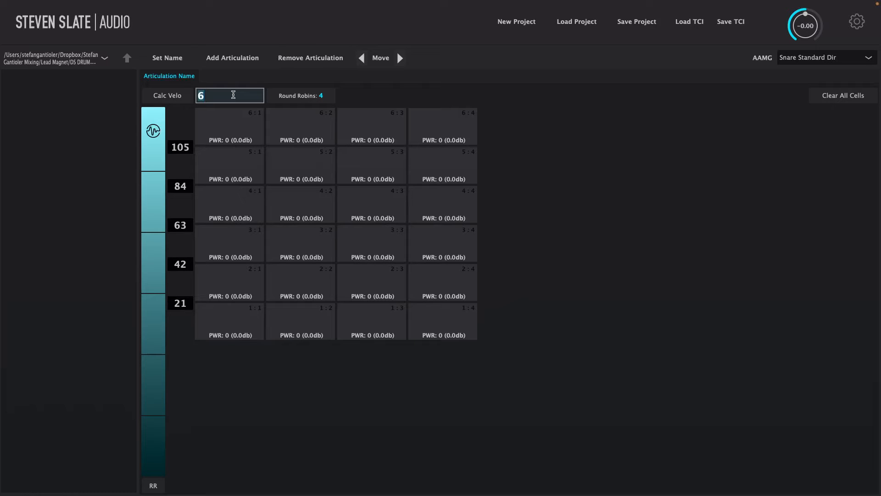
text(4)
key(Return)
double_click(305, 95)
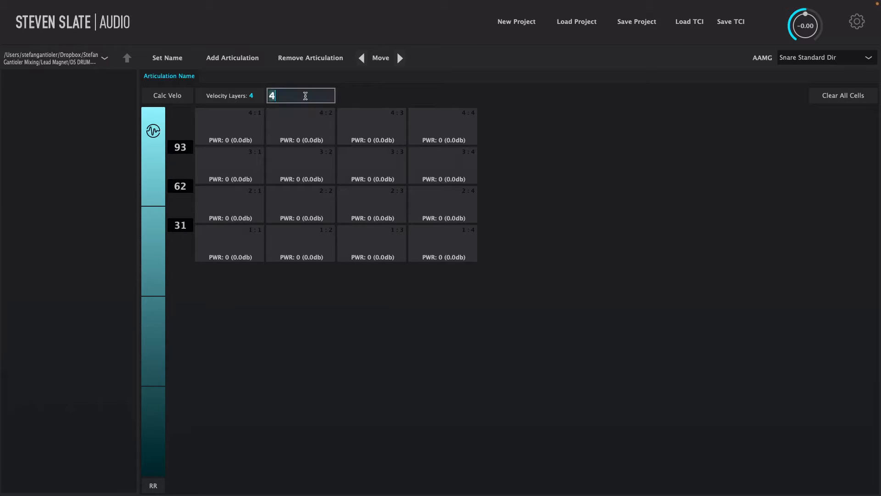
text(5)
key(Return)
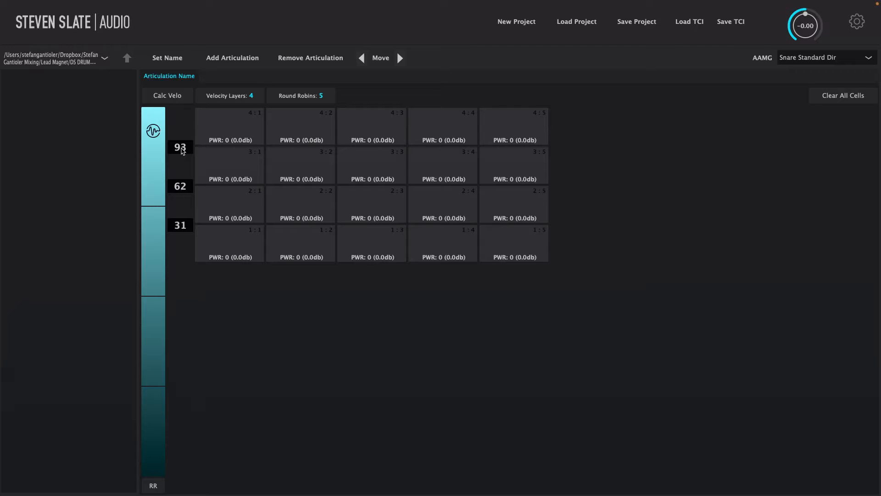
Set the velocity split points between the layers to 115, 90 and 60, from the highest layer down
scroll(182, 150, up, 1)
double_click(181, 148)
text(115)
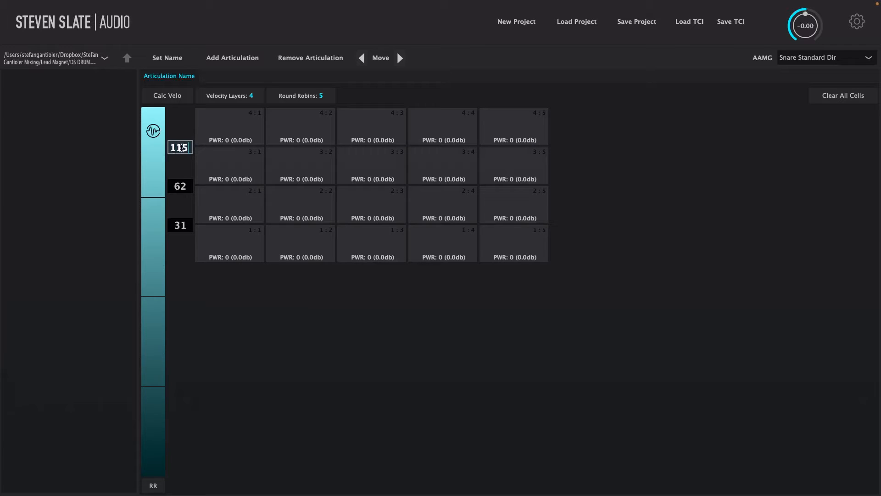
key(Return)
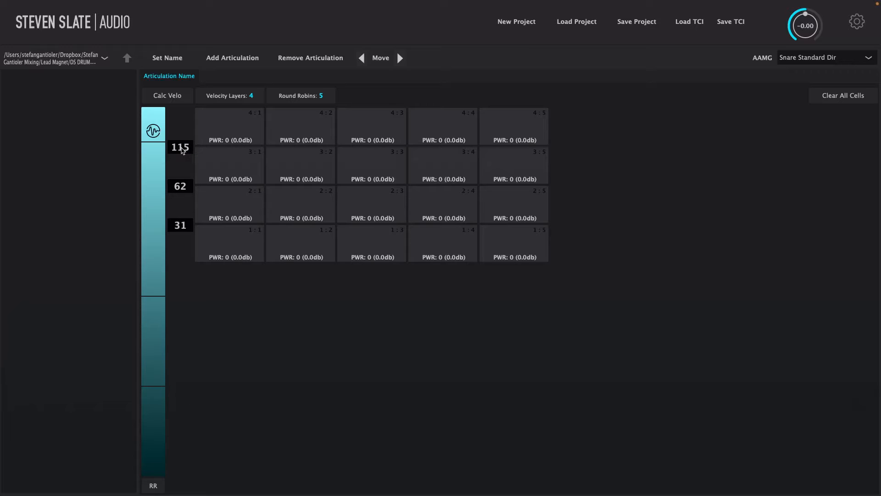
double_click(179, 186)
text(90)
key(Return)
double_click(182, 226)
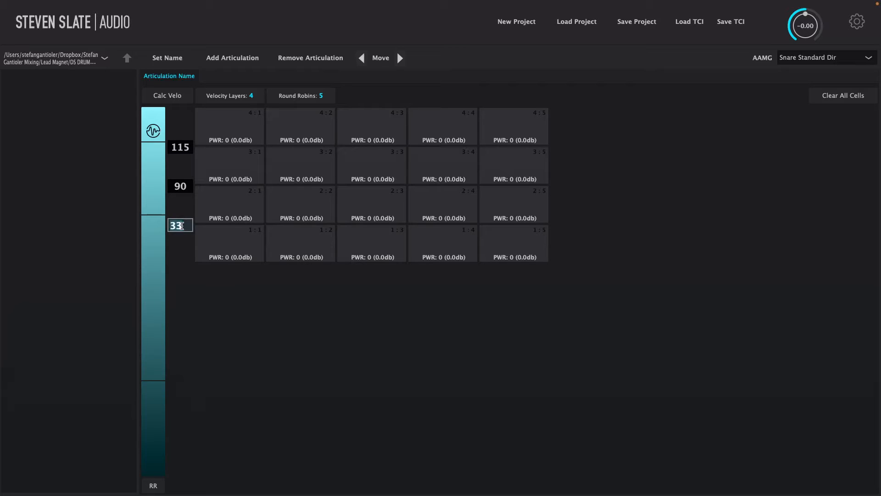
text(60)
key(Return)
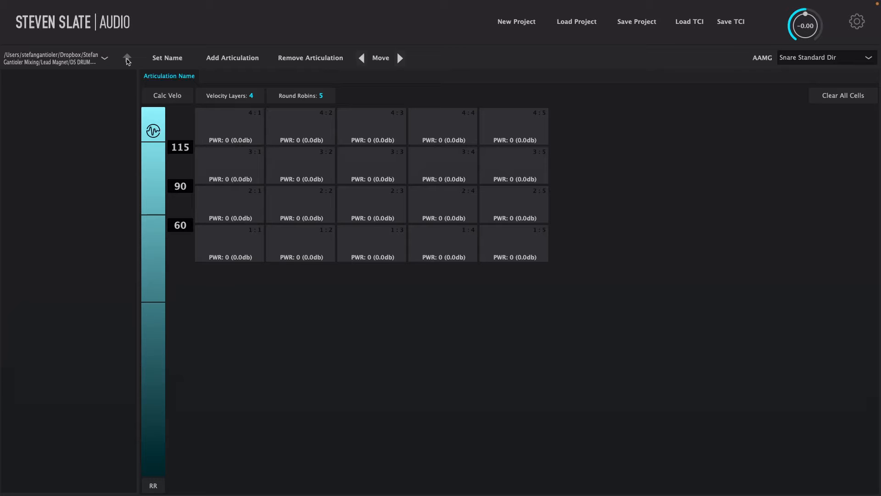
Browse from the home folder to Dropbox/Samples/Test and look through the kick samples in it
click(105, 59)
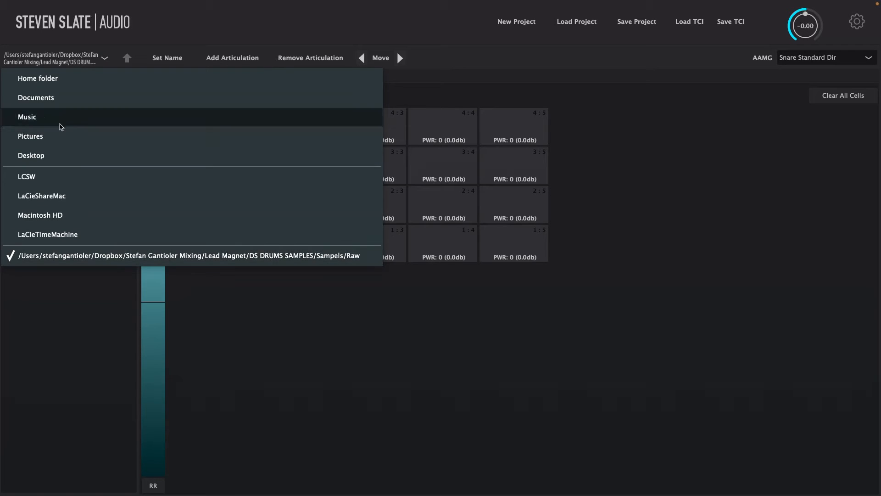
click(87, 256)
click(105, 61)
click(50, 78)
double_click(31, 126)
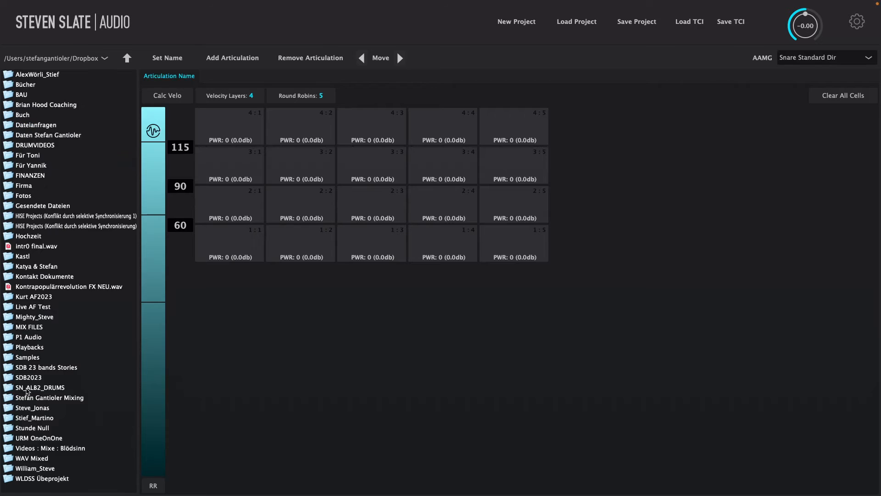
double_click(26, 358)
scroll(57, 197, down, 5)
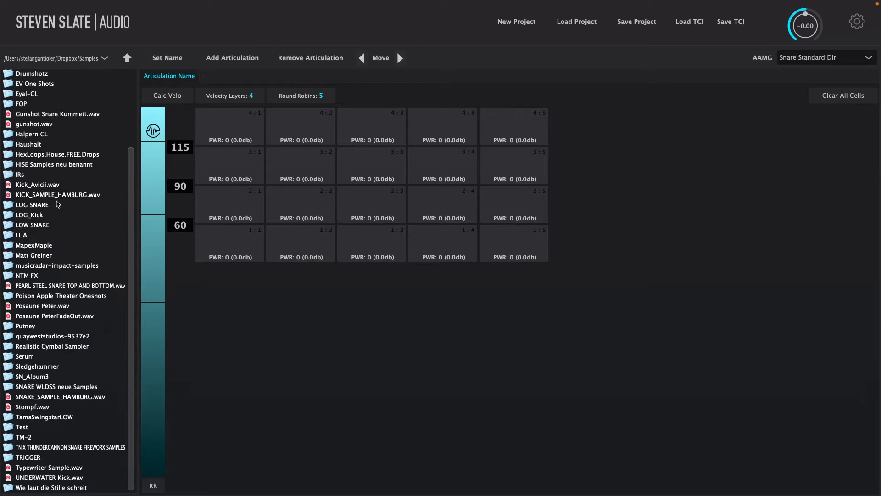
double_click(30, 365)
mouse_move(131, 129)
mouse_down()
mouse_move(140, 340)
mouse_move(127, 120)
mouse_up()
scroll(54, 244, down, 10)
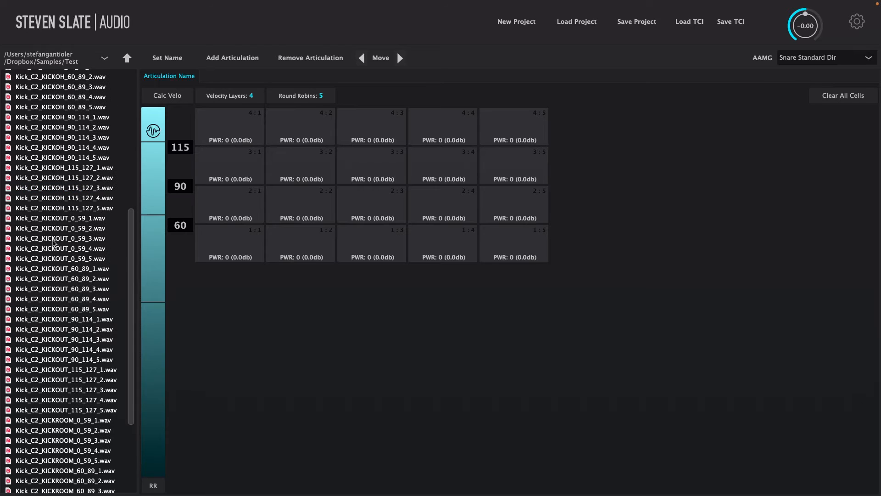
scroll(53, 243, down, 3)
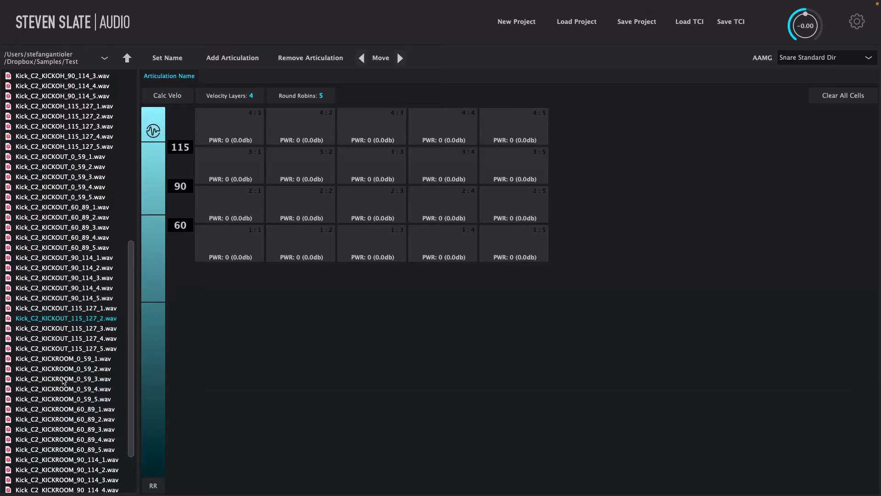
scroll(64, 381, down, 1)
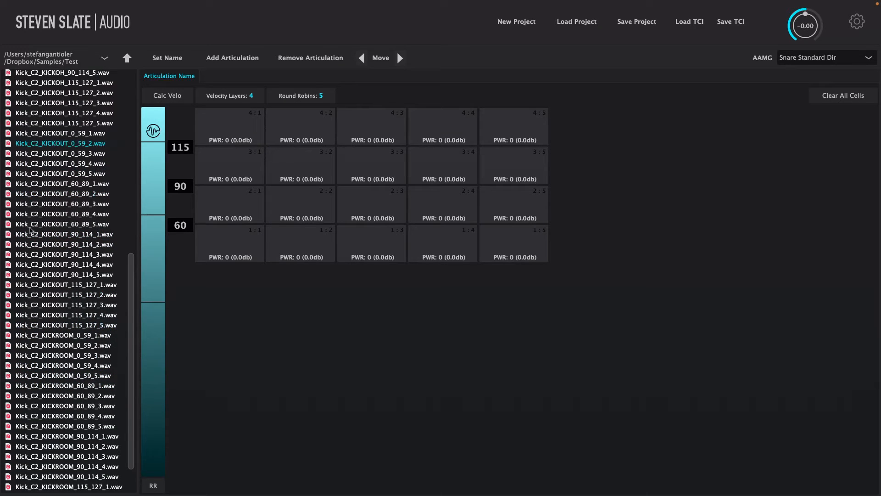
scroll(30, 231, up, 12)
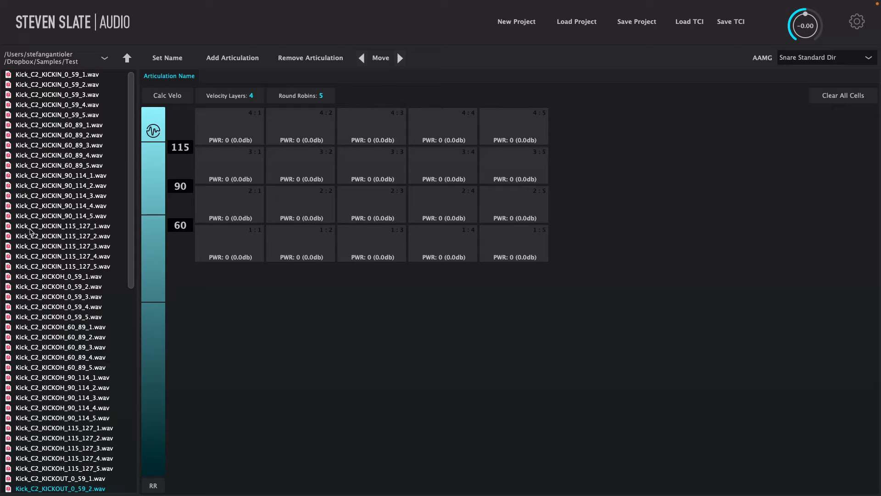
Name the current articulation Kick In
click(182, 59)
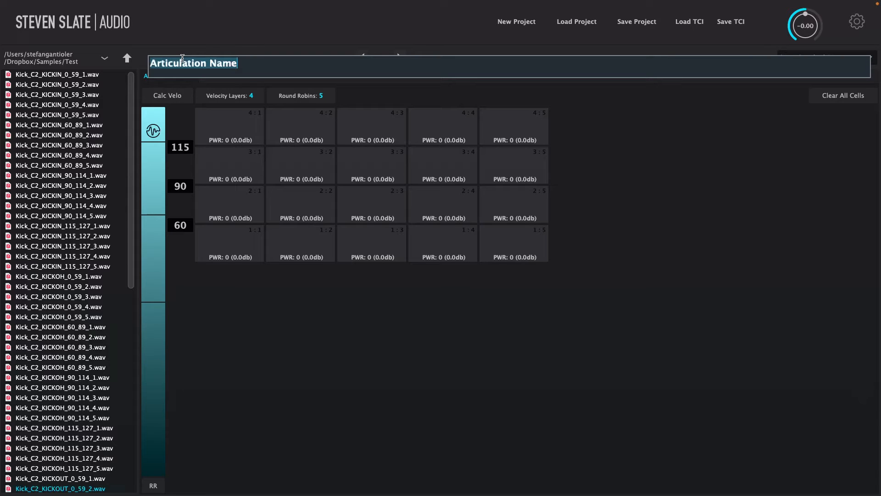
text(Kick In)
key(Return)
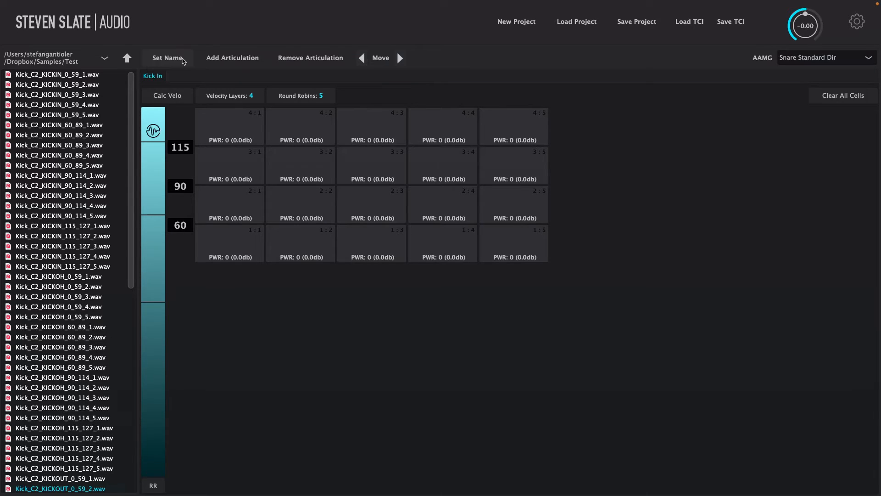
Load the five Kick_C2_KICKIN_0_59 samples into the lowest velocity layer and the five KICKIN_60_89 samples into the layer above
click(52, 127)
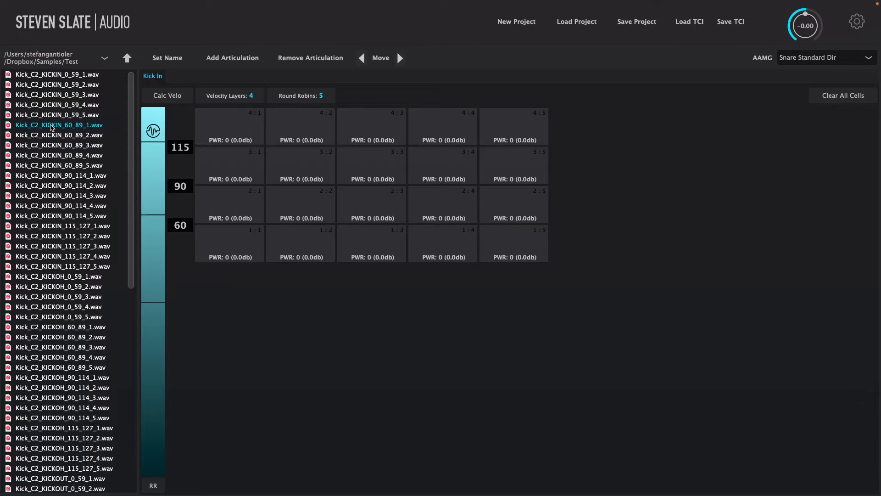
click(59, 77)
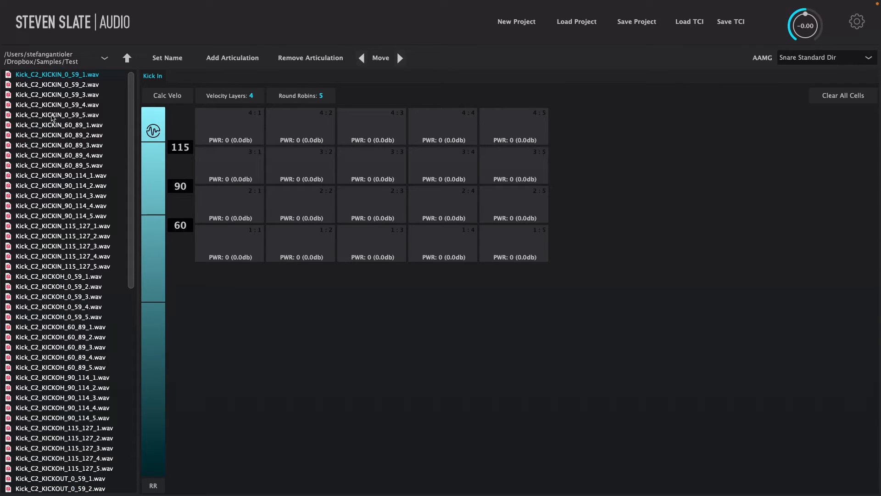
shift+click(47, 116)
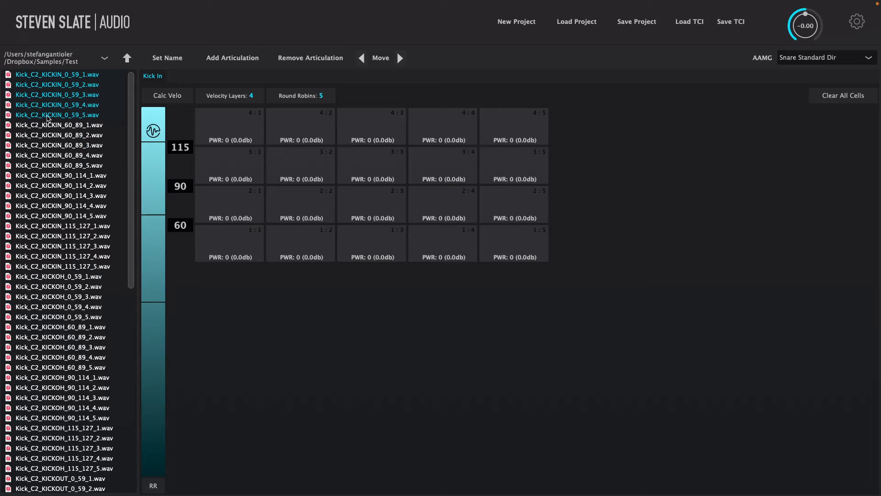
drag(48, 117, 214, 254)
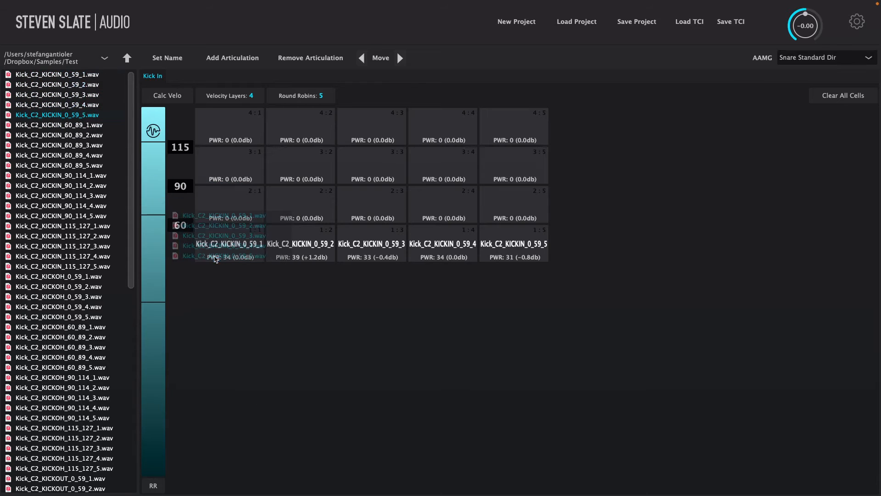
click(77, 127)
shift+click(75, 166)
drag(75, 166, 233, 216)
Load the five Kick_C2_KICKIN_90_114 samples into velocity layer 3 and the five KICKIN_115_127 samples into layer 4
click(83, 175)
shift+click(82, 215)
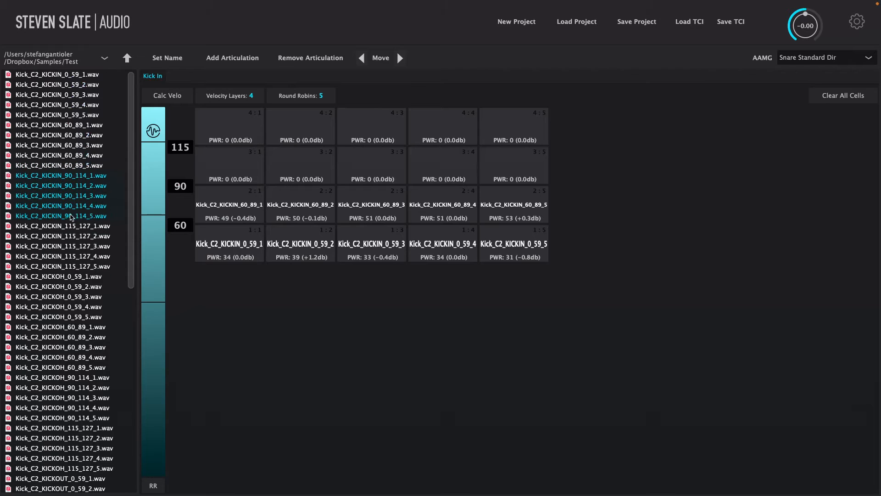
drag(82, 216, 206, 180)
click(74, 226)
shift+click(78, 267)
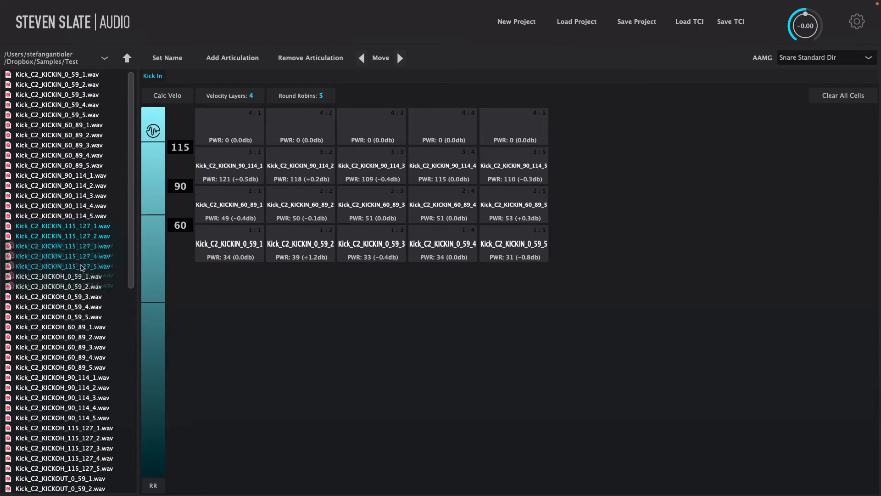
drag(78, 266, 195, 146)
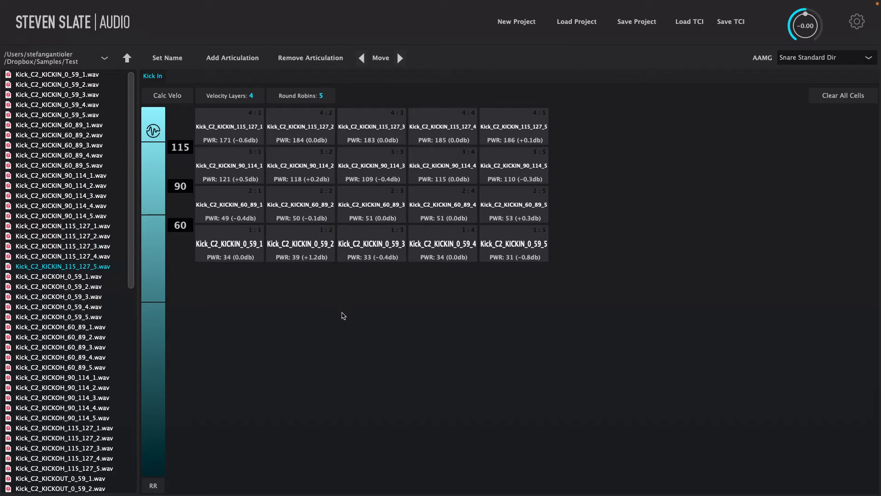
Add a second articulation and name it Kick Out
click(233, 57)
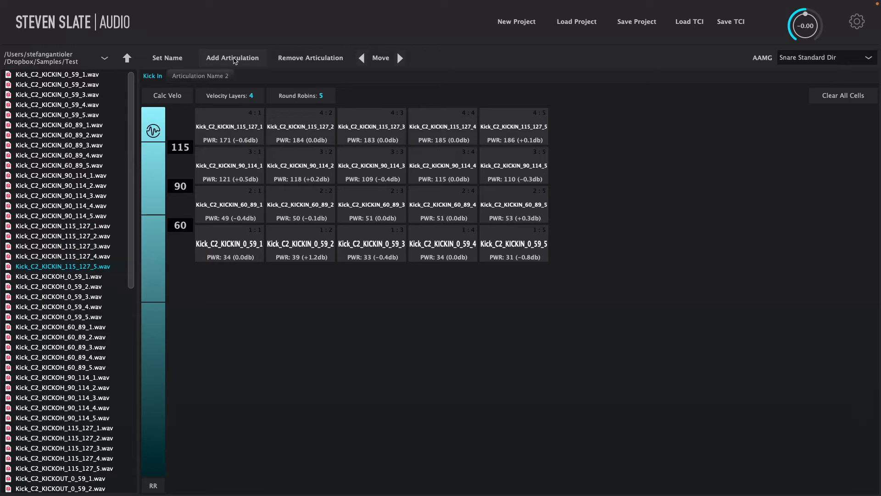
click(208, 75)
click(170, 58)
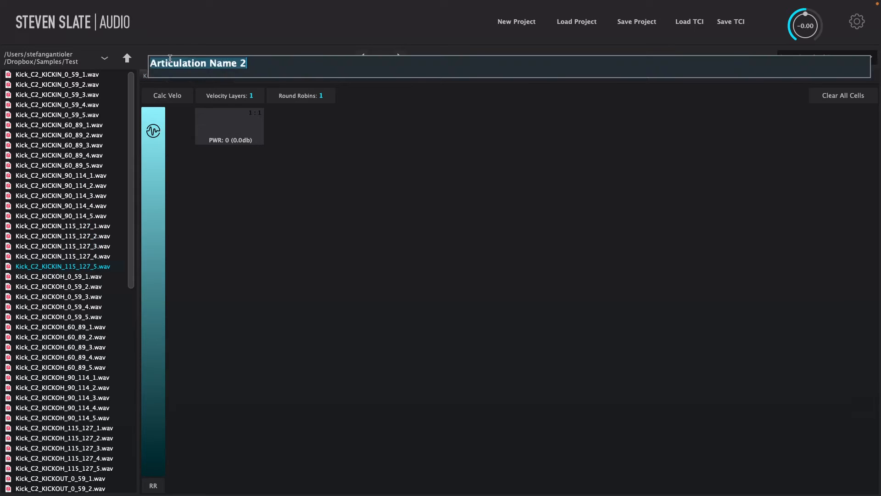
text(Kick Out)
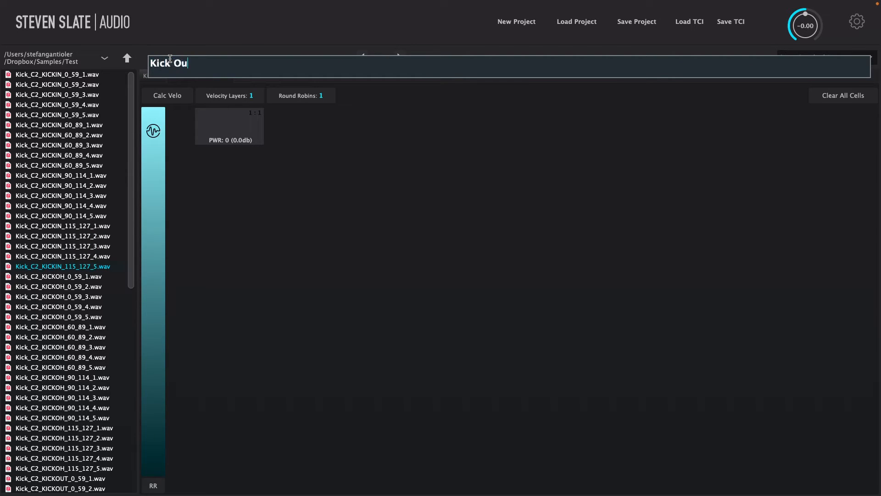
key(Return)
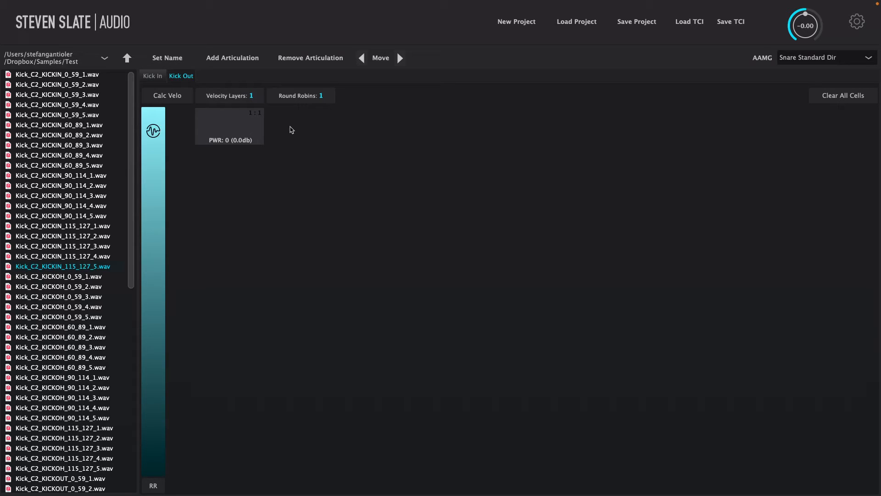
Give the Kick Out articulation 4 velocity layers and 5 round robins
click(242, 93)
text(4)
key(Return)
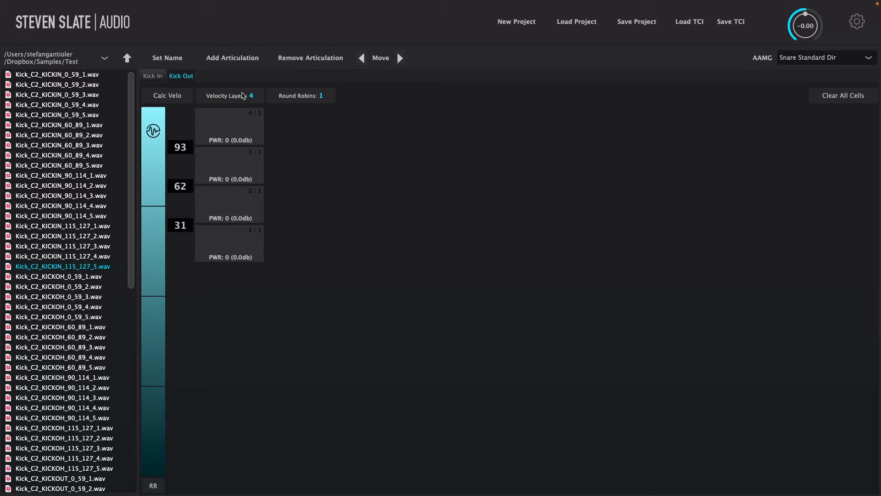
click(299, 97)
text(5)
key(Return)
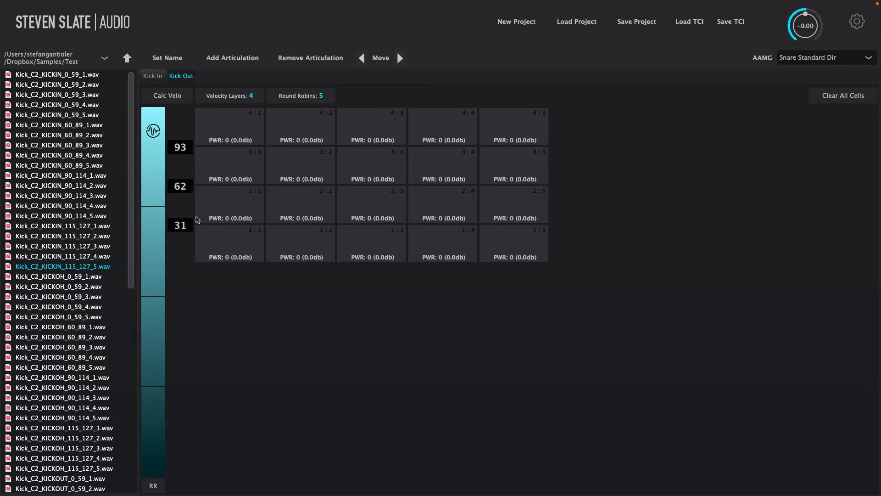
Set the Kick Out velocity split points to 60, 90 and 115, from the lowest layer up
scroll(182, 228, up, 2)
click(182, 228)
text(60)
key(Return)
scroll(178, 188, down, 1)
click(178, 187)
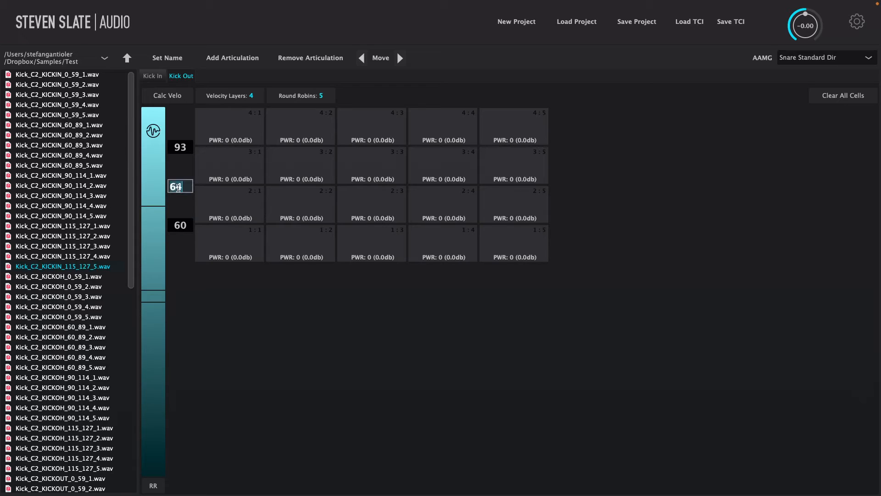
text(90)
key(Return)
click(176, 142)
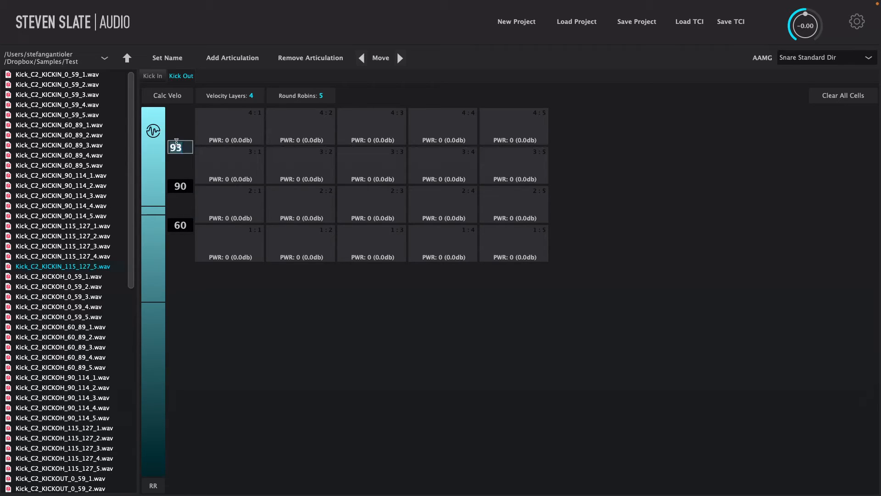
text(115)
key(Return)
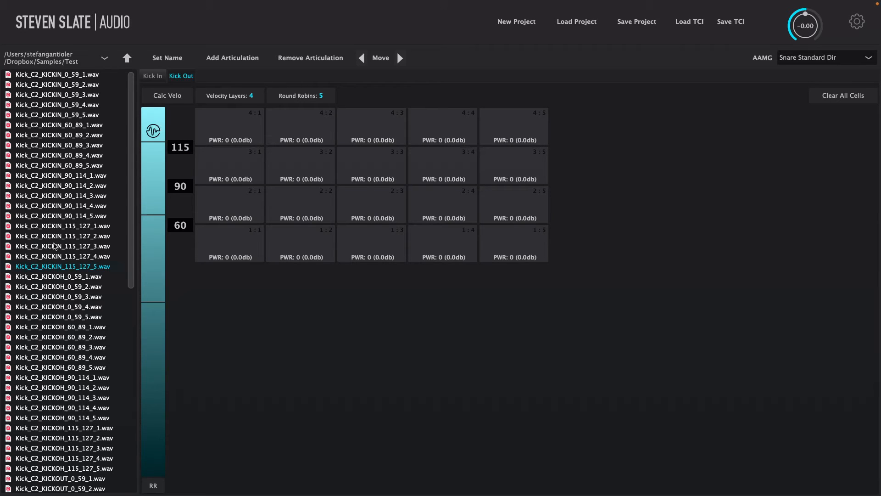
Load the five Kick_C2_KICKOUT_0_59 samples into the lowest velocity layer of Kick Out
scroll(54, 247, down, 10)
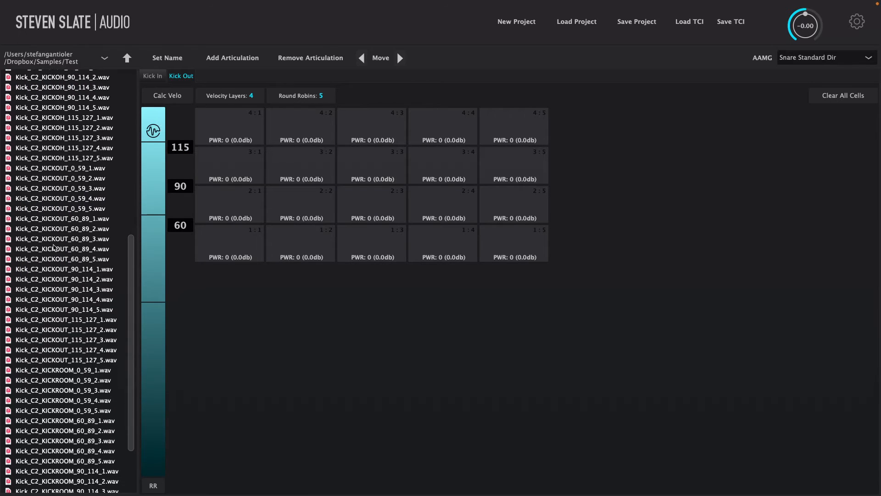
click(69, 170)
shift+click(45, 208)
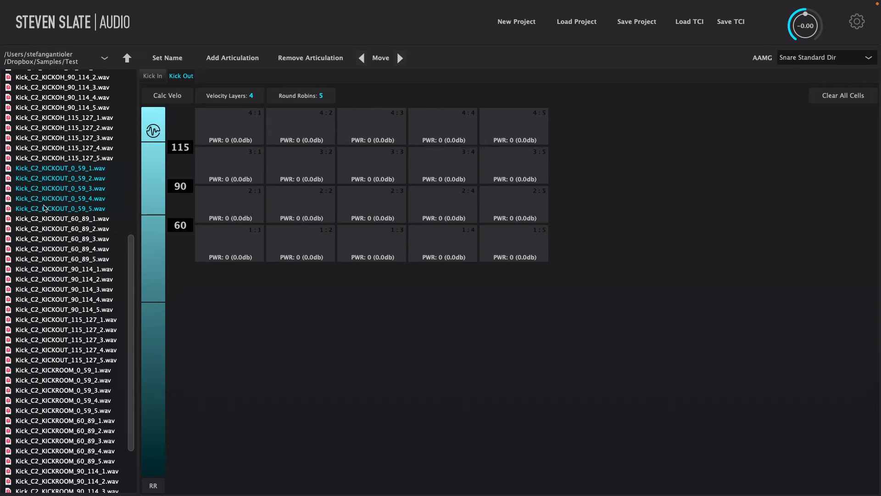
drag(44, 208, 225, 243)
Load the Kick_C2_KICKOUT_60_89 and Kick_C2_KICKOUT_90_114 samples into the second and third velocity layers of Kick Out, counted from the lowest
click(76, 219)
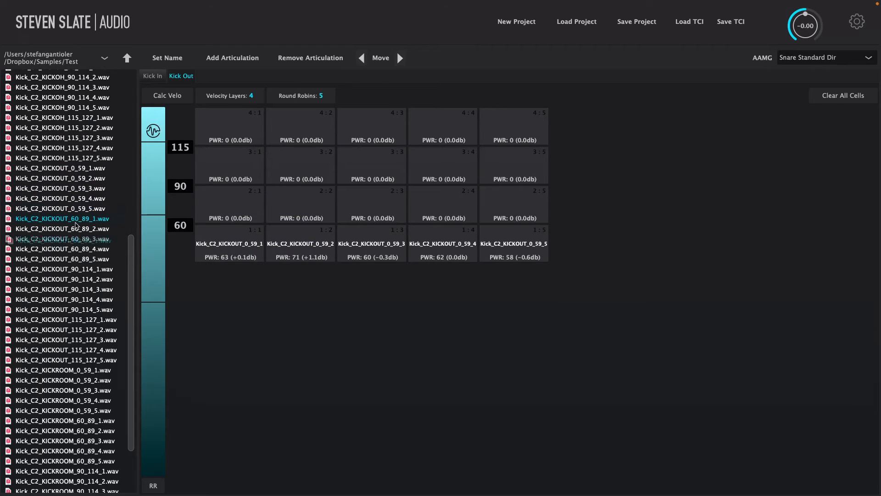
shift+click(67, 257)
drag(68, 257, 220, 207)
click(68, 268)
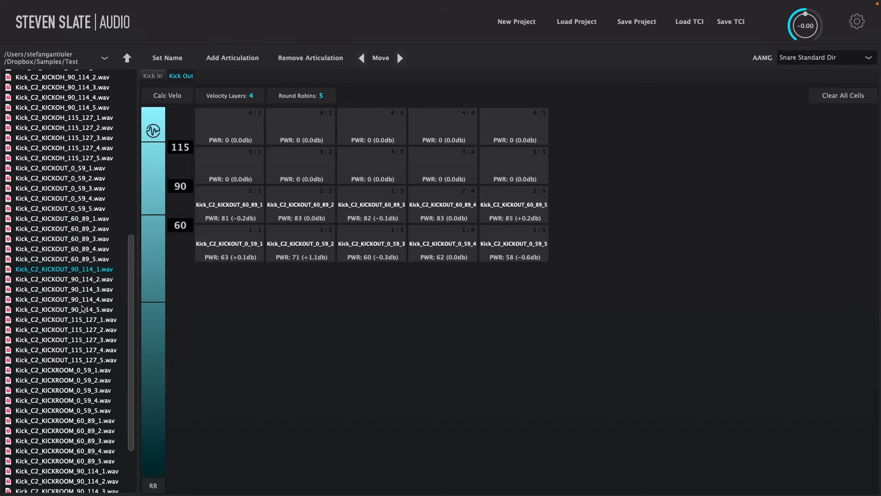
shift+click(83, 310)
drag(82, 310, 216, 165)
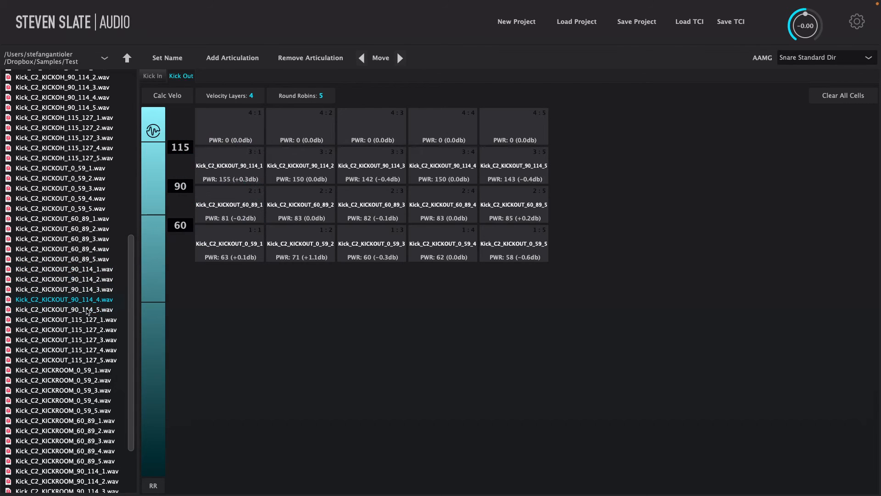
Load the five Kick_C2_KICKOUT_115_127 samples into the highest velocity layer of Kick Out
click(81, 320)
shift+click(67, 359)
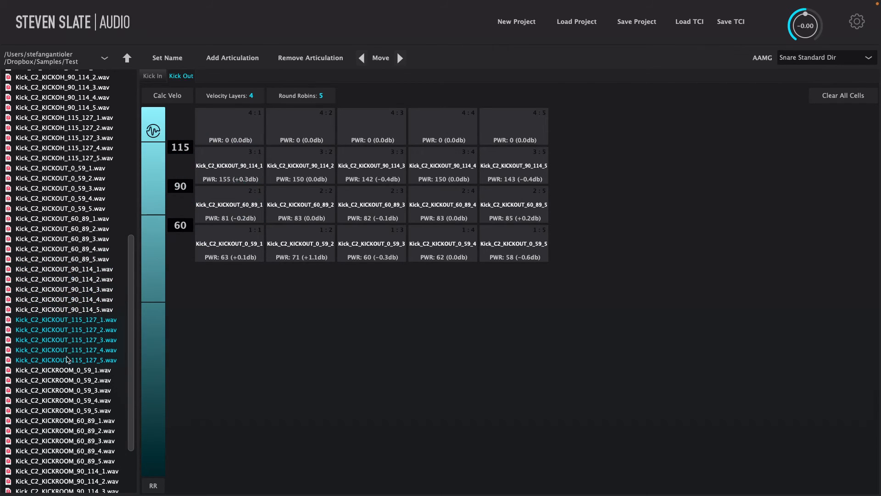
drag(67, 359, 211, 126)
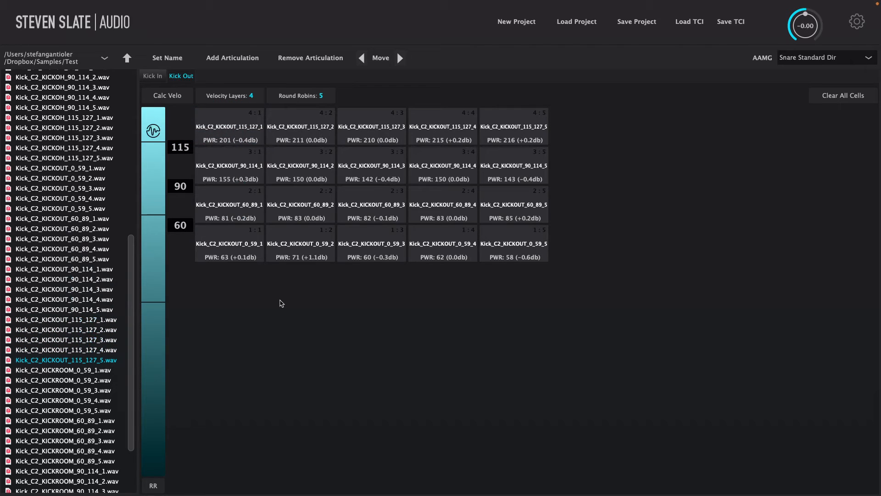
Add two more articulations and name them Kick OH and Kick Room
click(232, 58)
click(165, 59)
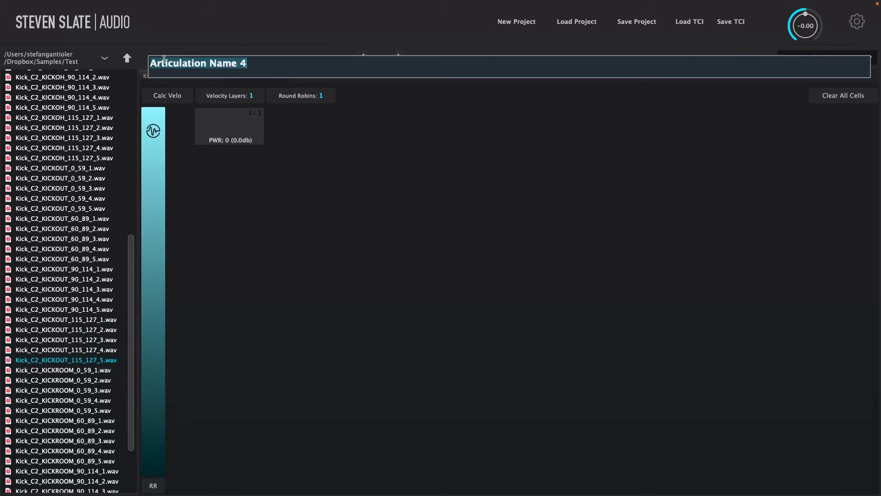
text(Kick OH)
key(Return)
Give the Kick OH articulation 4 velocity layers and 5 round robins
click(229, 96)
text(4)
key(Return)
click(299, 96)
text(5)
key(Return)
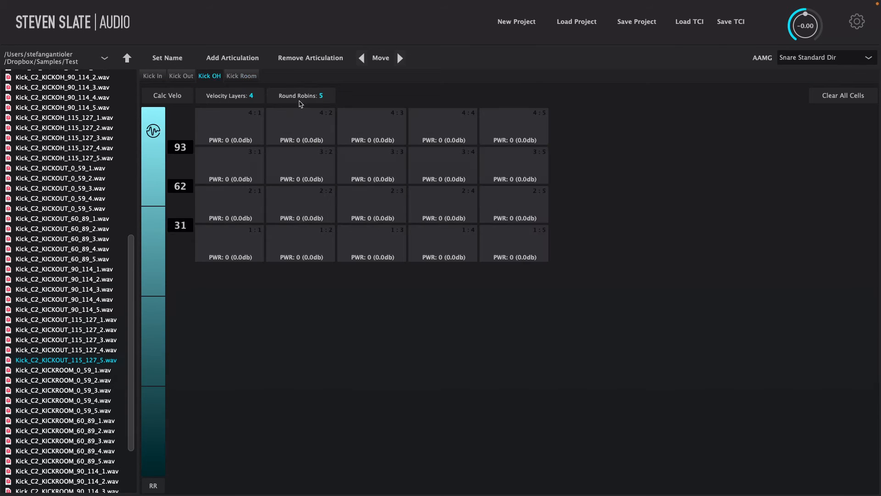
Set the Kick OH velocity split points to 60, 90 and 115, from the lowest layer up
click(182, 225)
text(60)
key(Return)
click(184, 186)
text(90)
click(185, 148)
text(115)
key(Return)
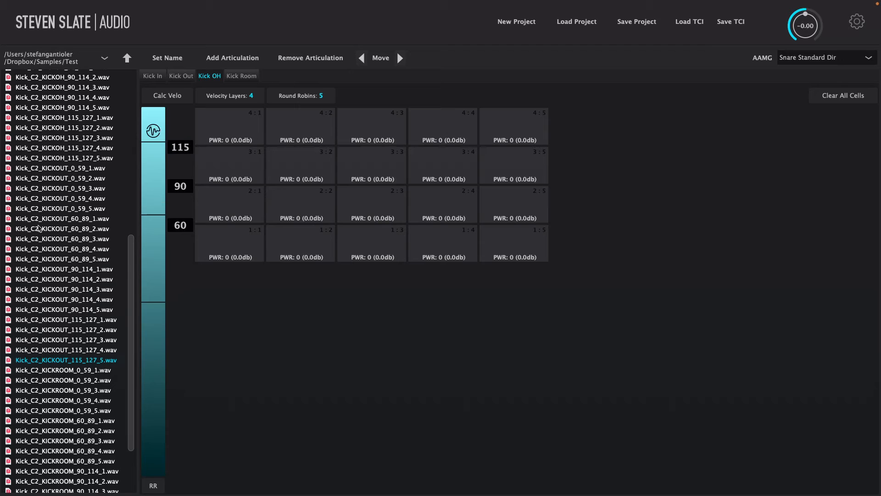
Load the Kick_C2_KICKOH_0_59 and Kick_C2_KICKOH_60_89 samples into the two lowest velocity layers of Kick OH
scroll(39, 228, up, 10)
click(52, 277)
shift+click(58, 315)
drag(58, 312, 229, 244)
click(57, 327)
shift+click(59, 367)
drag(59, 362, 230, 205)
Load the Kick_C2_KICKOH_90_114 and Kick_C2_KICKOH_115_127 samples into the two highest velocity layers of Kick OH
click(59, 377)
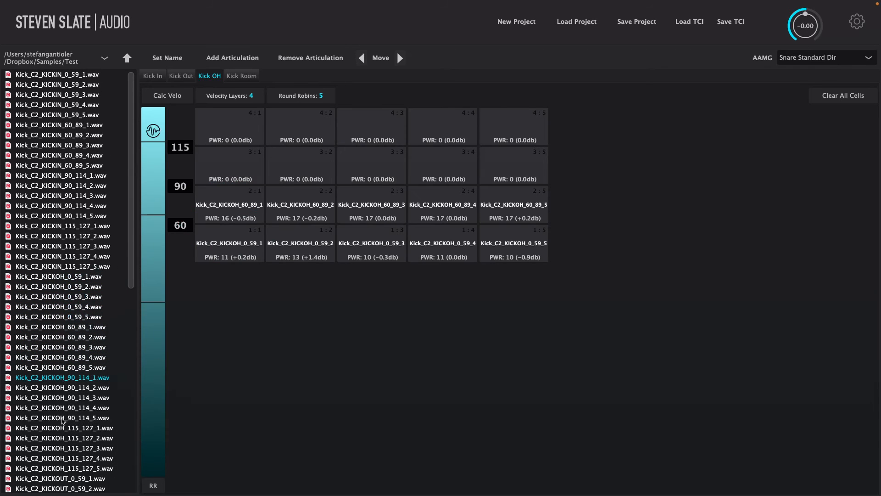
shift+click(62, 420)
drag(63, 418, 230, 166)
click(65, 427)
shift+click(64, 468)
drag(64, 465, 229, 127)
Give the Kick Room articulation 4 velocity layers and 5 round robins
click(241, 75)
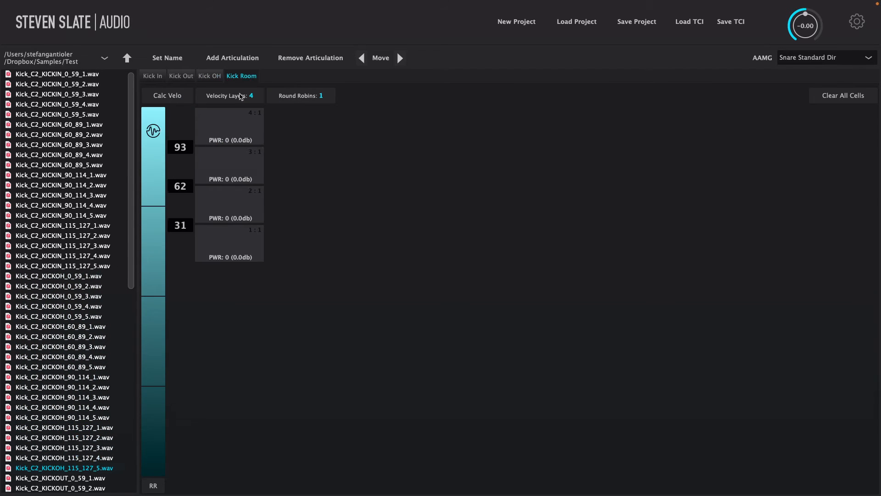
click(321, 95)
text(5)
Set the Kick Room velocity split points to 60, 90 and 115, from the lowest layer up
click(181, 225)
text(60)
click(181, 186)
text(90)
click(182, 147)
text(115)
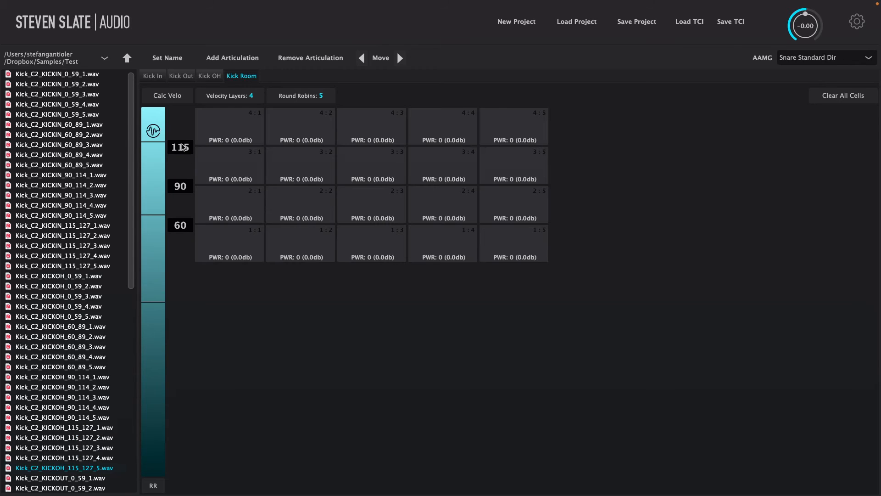
Load the Kick_C2_KICKROOM_0_59 and Kick_C2_KICKROOM_60_89 samples into the two lowest velocity layers of Kick Room
scroll(65, 294, down, 10)
click(65, 297)
shift+click(66, 337)
drag(66, 332, 229, 244)
click(87, 347)
shift+click(87, 387)
drag(87, 380, 230, 206)
Load the Kick_C2_KICKROOM_90_114 and Kick_C2_KICKROOM_115_127 samples into the two highest velocity layers of Kick Room
click(91, 399)
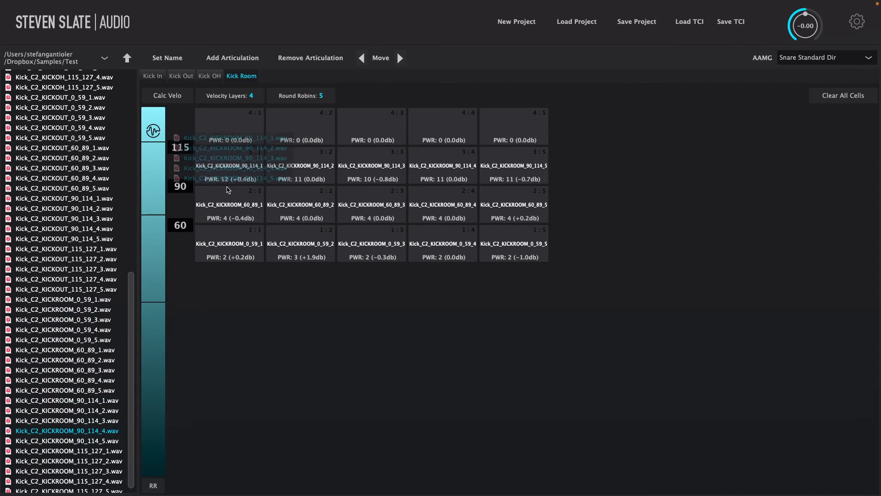
click(75, 450)
shift+click(75, 488)
drag(74, 485, 227, 139)
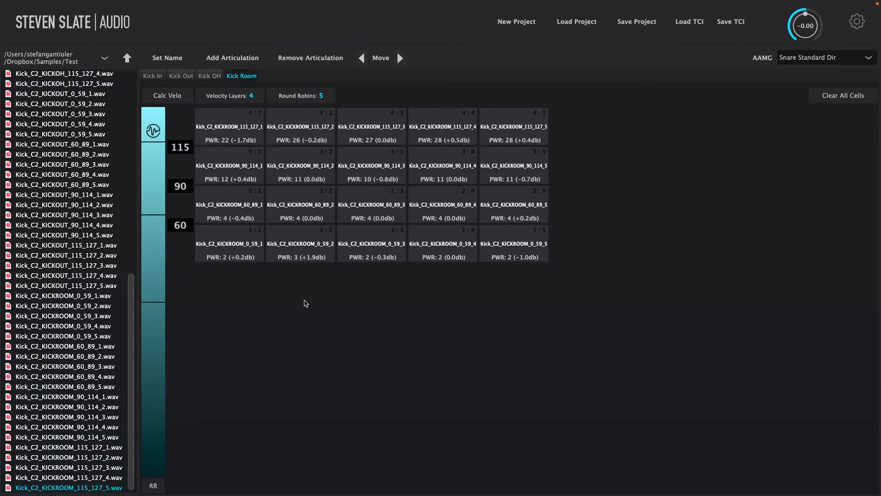
Review the sample mapping of the Kick In, Kick Out, Kick OH and Kick Room articulations
click(157, 76)
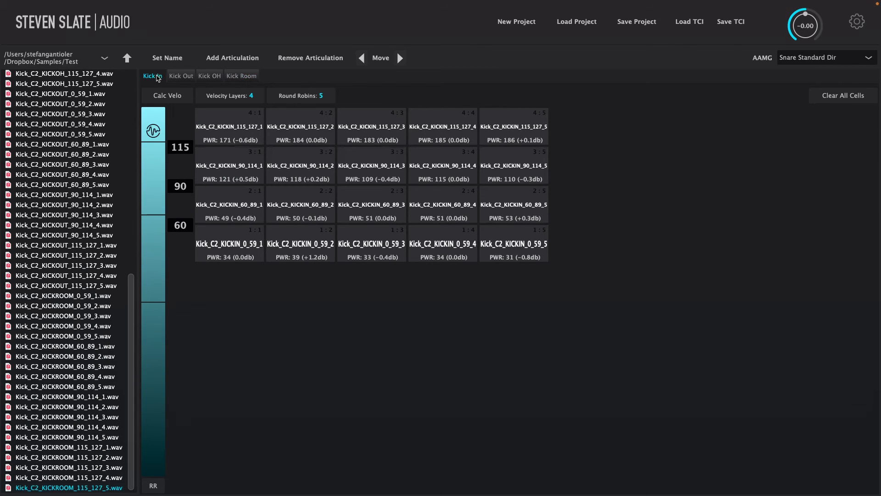
click(181, 76)
click(210, 76)
click(238, 77)
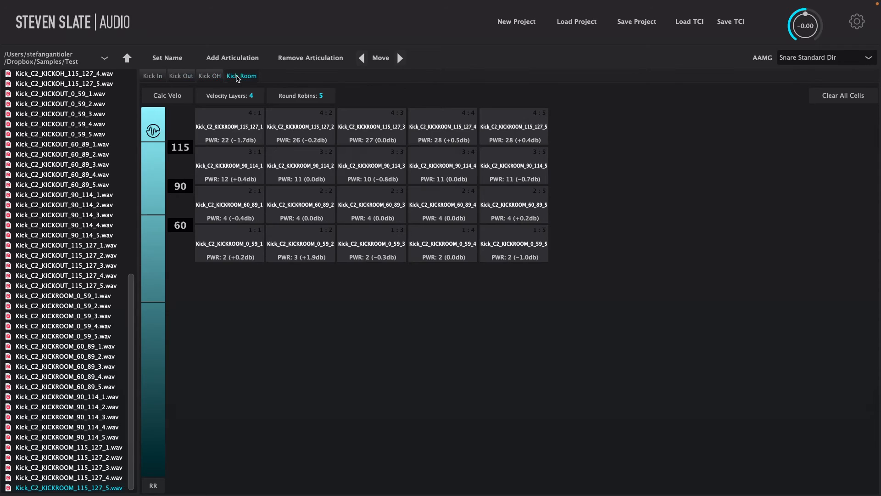
click(159, 77)
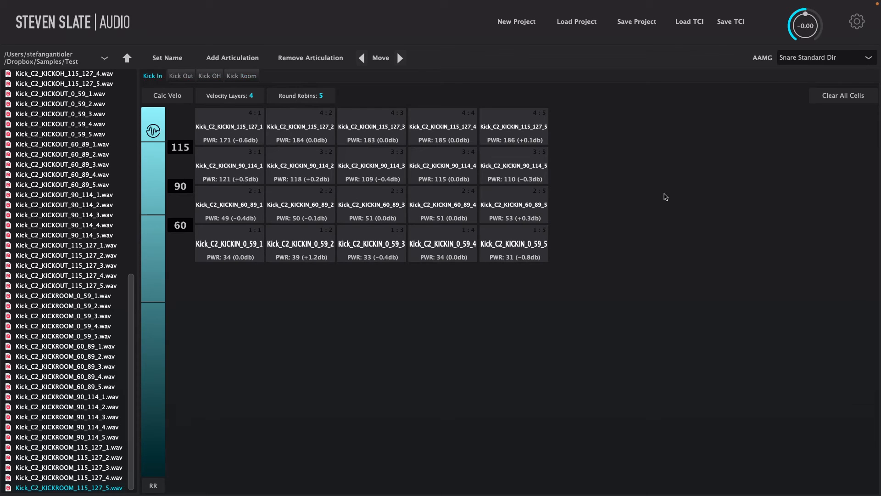
Save the instrument as a TCI file named Kick Drum Example
click(734, 23)
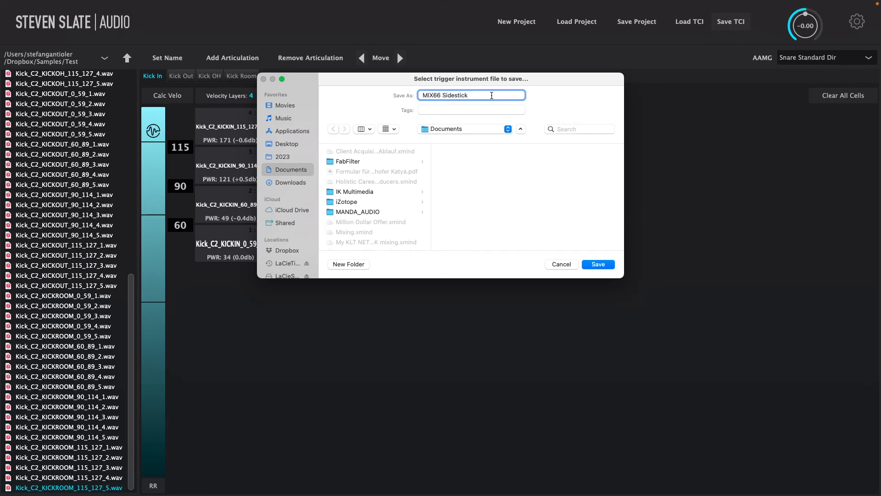
text(Kick Drum Example)
key(Return)
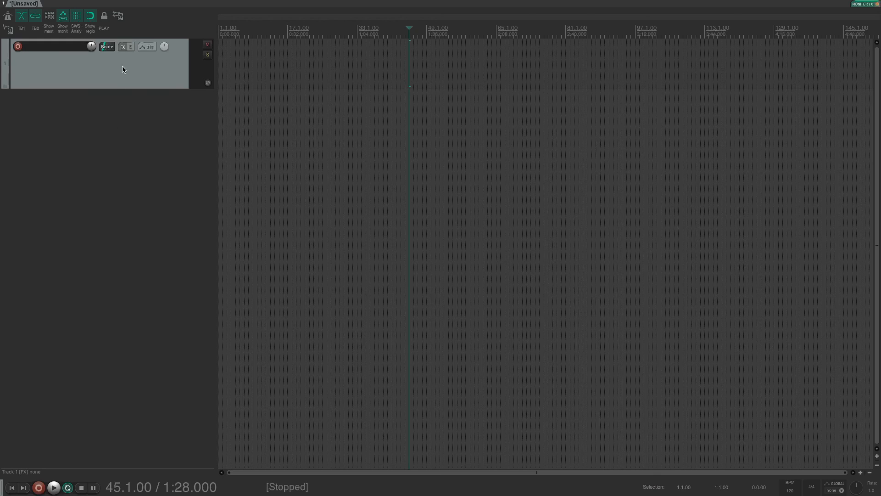
Switch to REAPER and add the AU: Trigger 2 (Steven Slate) plugin to Track 1
click(122, 47)
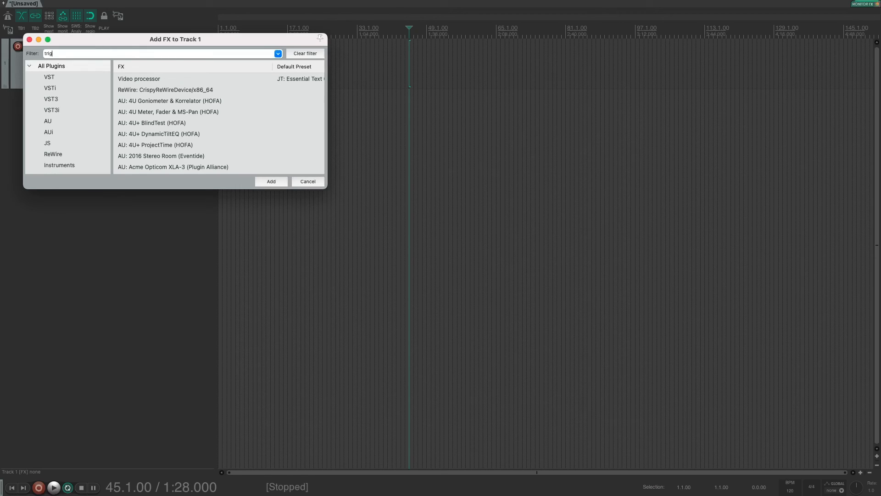
click(187, 80)
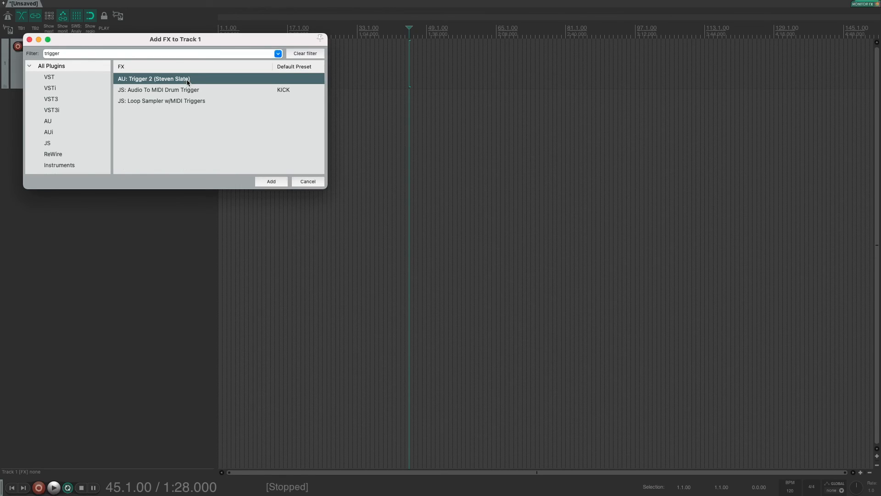
double_click(187, 80)
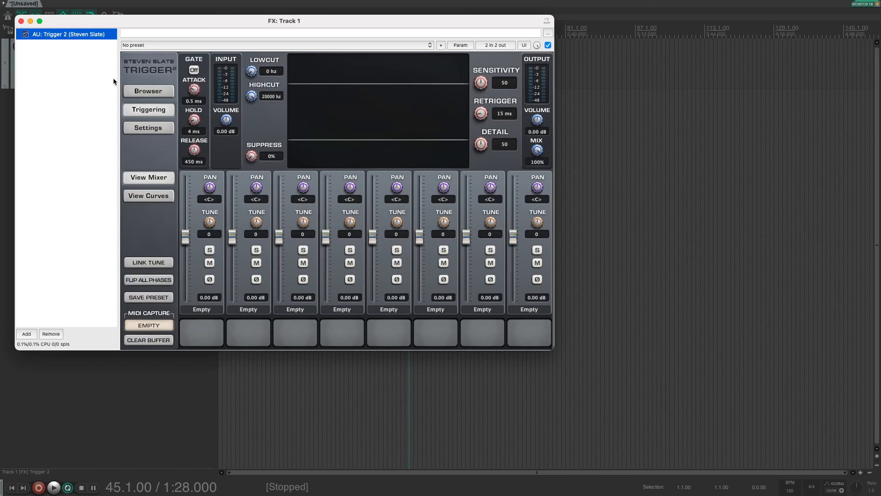
Load Kick Drum Example.tci from the Trigger 2 sample library into the first instrument slot
click(153, 97)
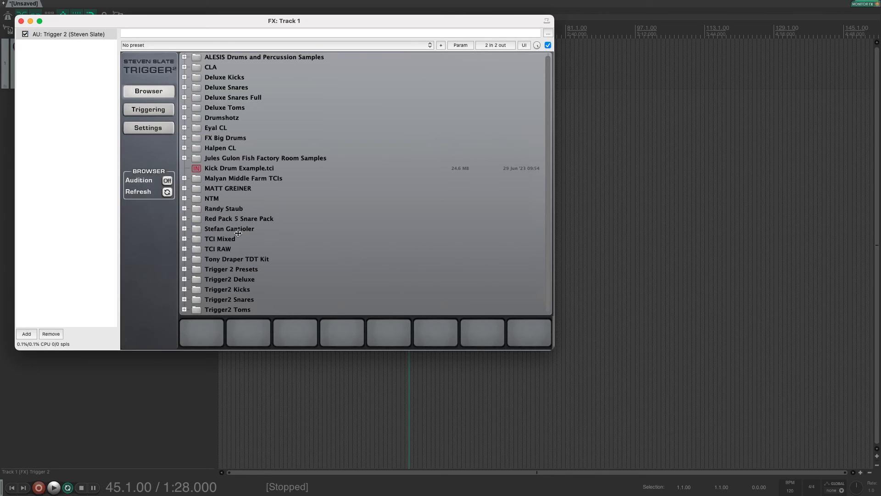
drag(239, 168, 207, 334)
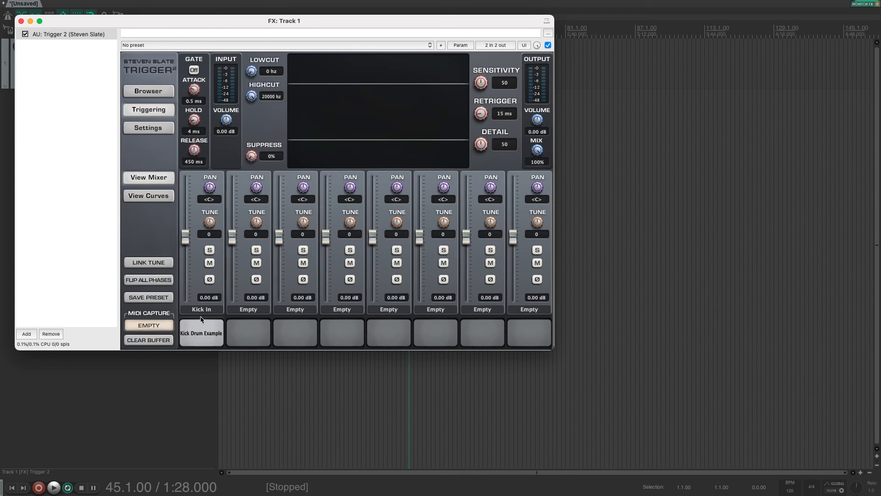
Switch the first slot's articulation to Kick Out, Kick OH and finally Kick Room, auditioning each one
click(201, 311)
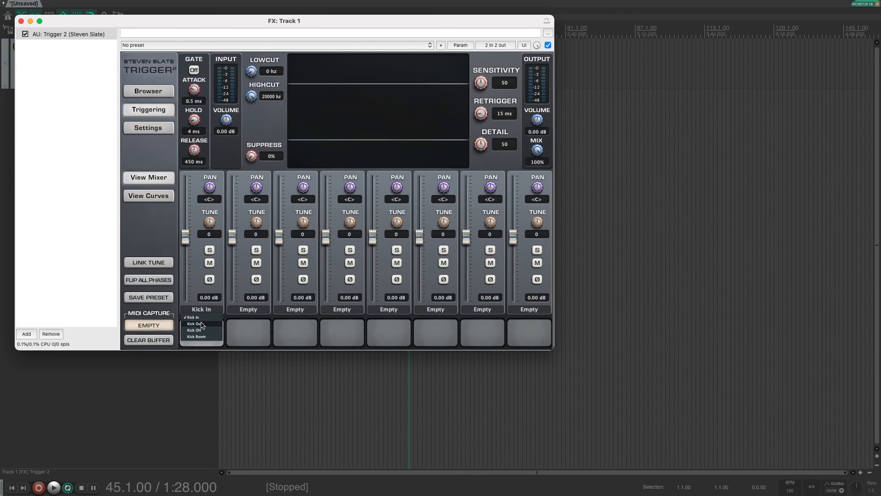
click(200, 323)
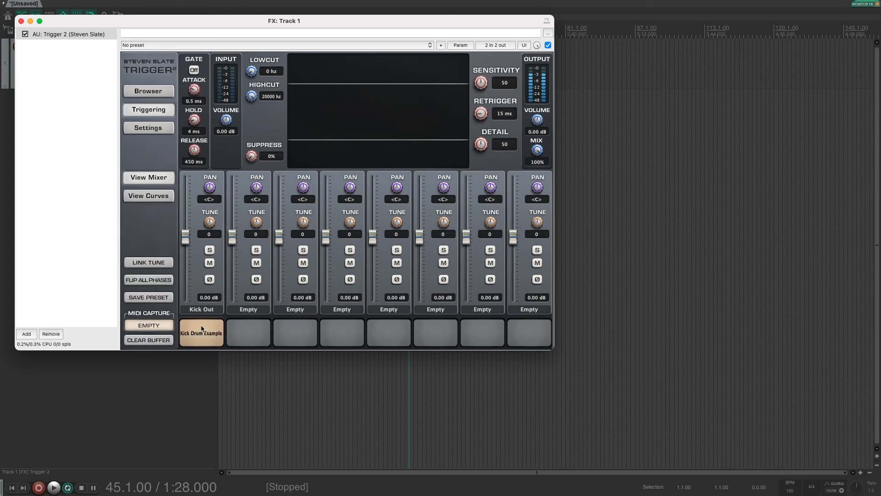
click(202, 309)
click(204, 330)
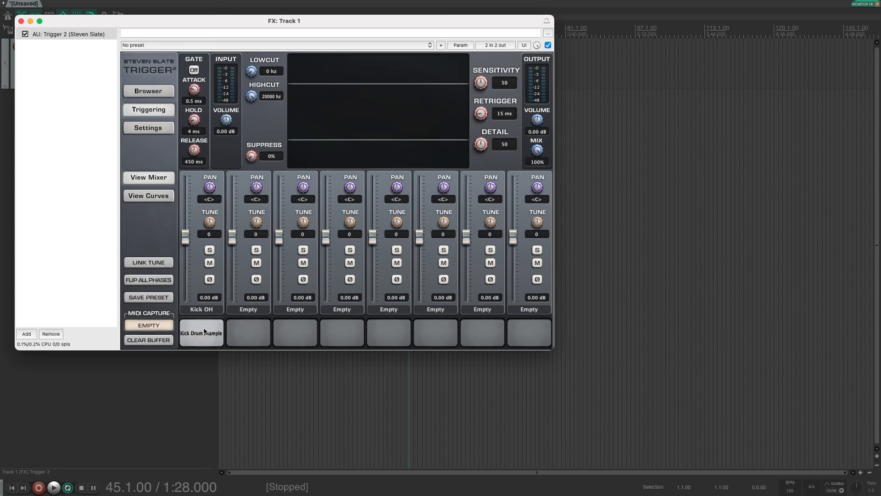
click(202, 310)
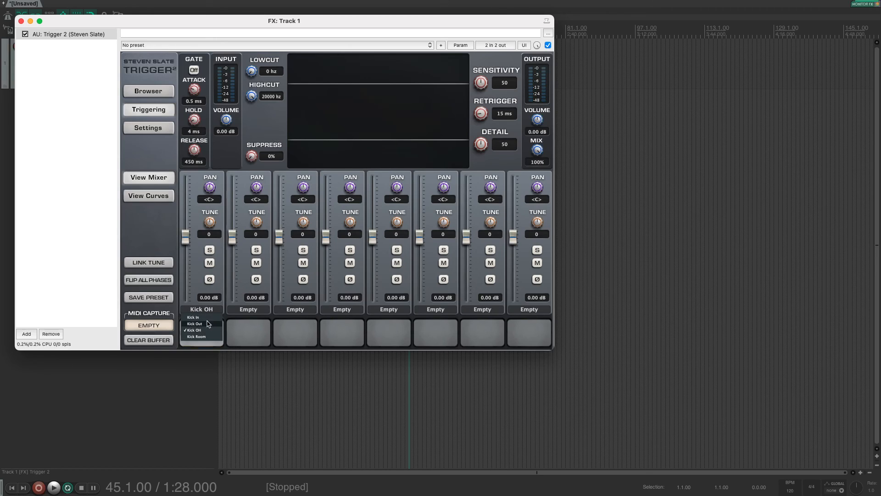
click(205, 337)
click(205, 328)
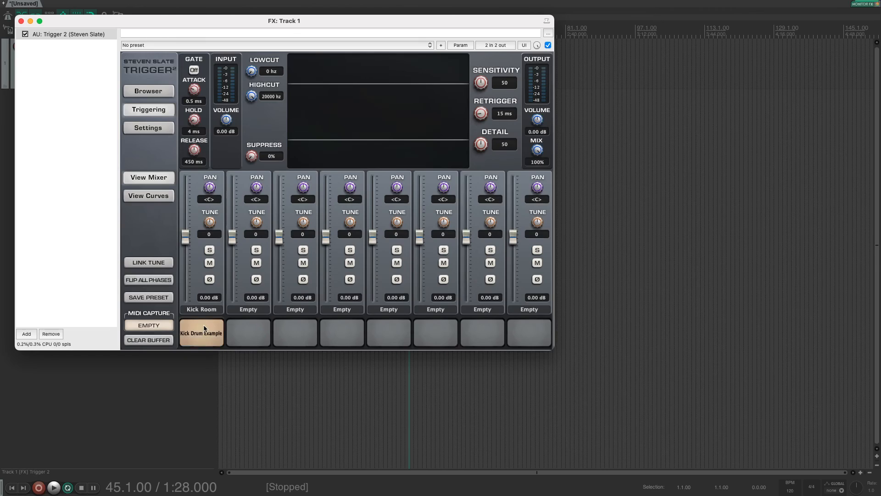